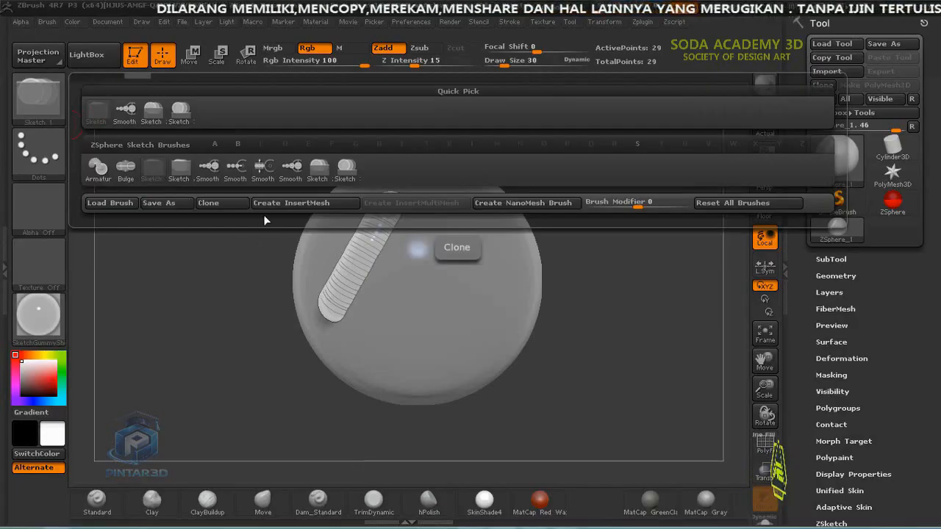
{"action": "left_click", "coordinate": [235, 168]}
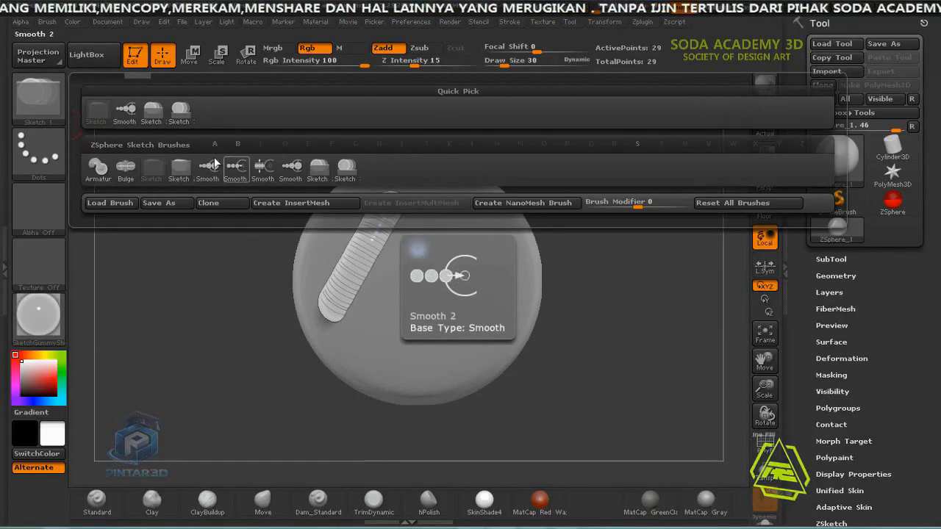
{"action": "left_click", "coordinate": [264, 168]}
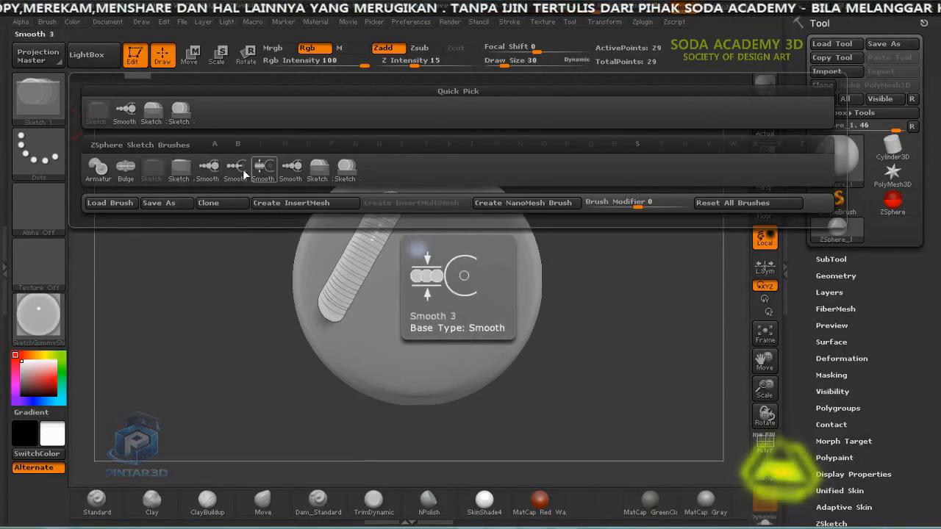
{"action": "left_click", "coordinate": [281, 172]}
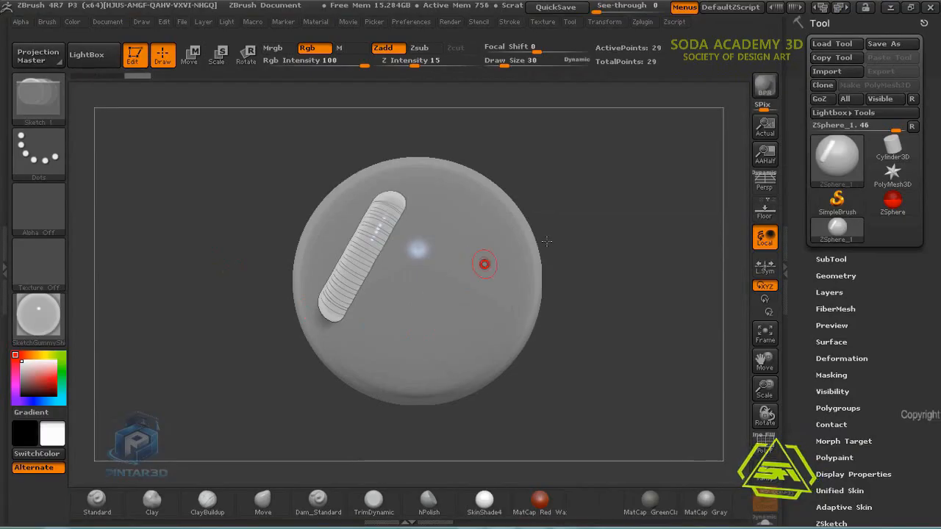
- Undo the existing stroke and redraw it diagonally across the sphere's upper left with the Sketch 1 brush
{"action": "key", "text": "ctrl+z"}
{"action": "left_click_drag", "start_coordinate": [346, 298], "coordinate": [403, 184]}
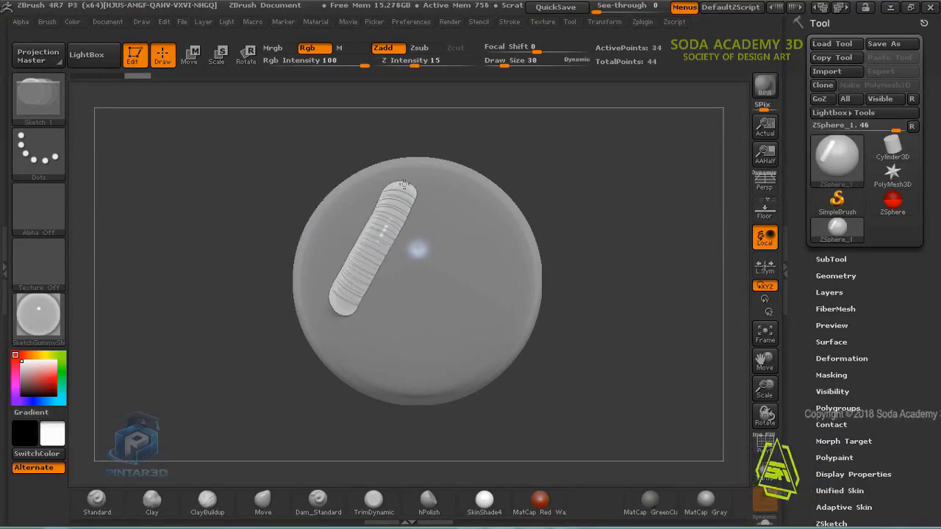
{"action": "mouse_move", "coordinate": [596, 279]}
{"action": "left_mouse_down"}
{"action": "mouse_move", "coordinate": [677, 303]}
{"action": "mouse_move", "coordinate": [602, 294]}
{"action": "mouse_move", "coordinate": [645, 296]}
{"action": "mouse_move", "coordinate": [543, 215]}
{"action": "mouse_move", "coordinate": [432, 235]}
{"action": "left_mouse_up"}
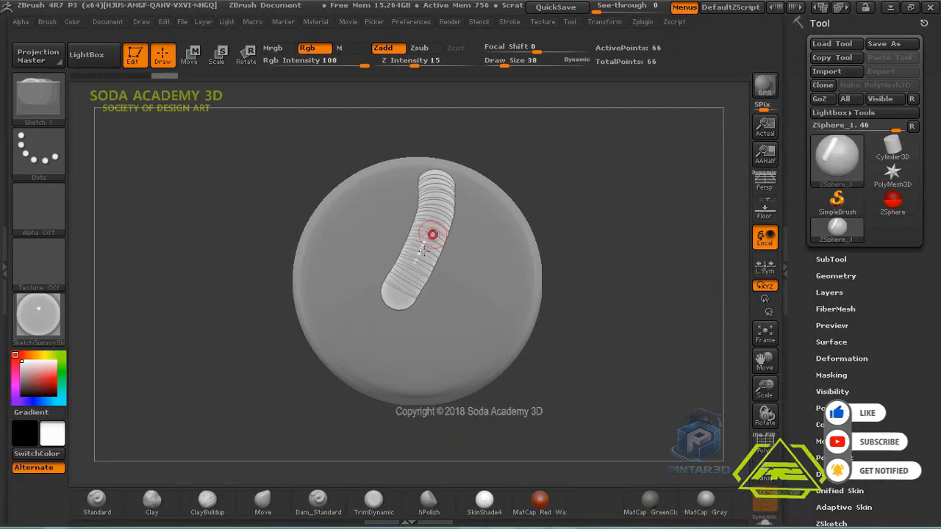
- Sketch a diagonal stroke with the Sketch 2 brush beside the first one, undoing and redrawing it once
{"action": "left_click", "coordinate": [53, 117]}
{"action": "left_click", "coordinate": [315, 167]}
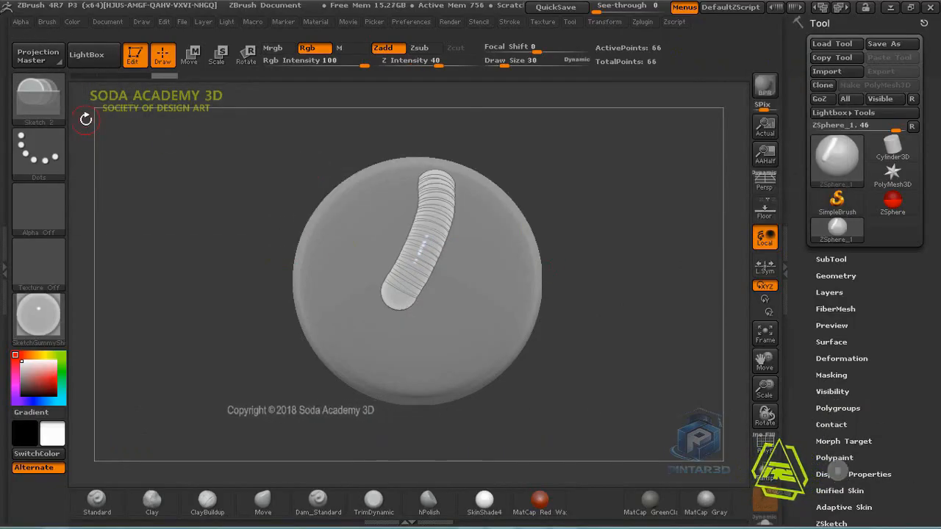
{"action": "left_click_drag", "start_coordinate": [584, 215], "coordinate": [380, 271]}
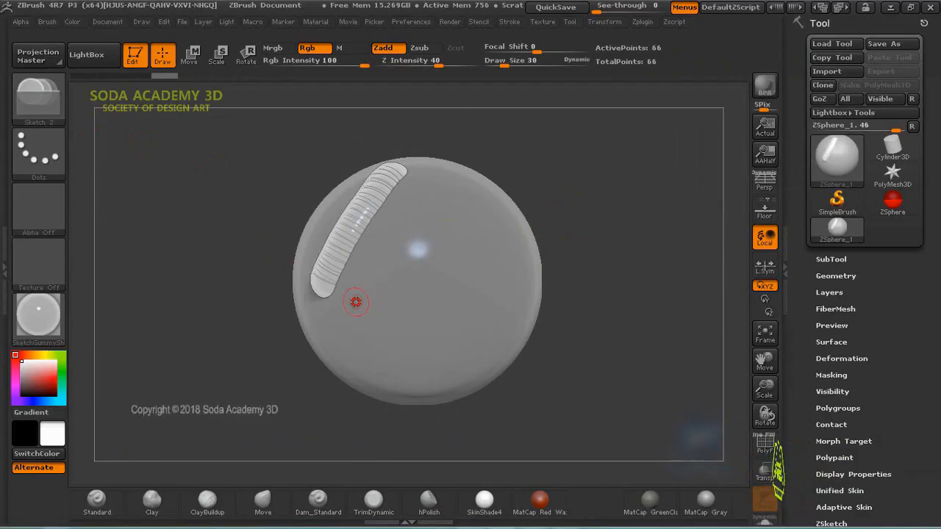
{"action": "left_click_drag", "start_coordinate": [347, 310], "coordinate": [457, 189]}
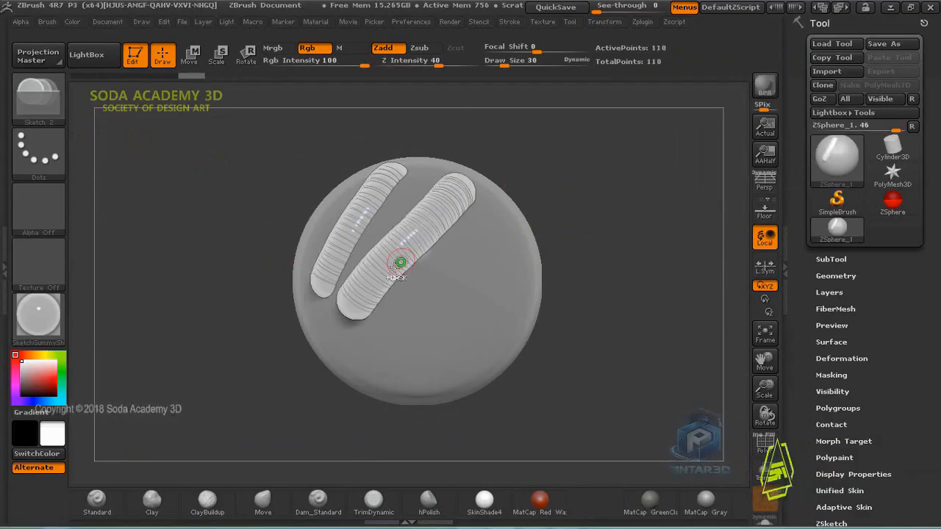
{"action": "key", "text": "ctrl+z"}
{"action": "left_click_drag", "start_coordinate": [357, 317], "coordinate": [442, 181]}
{"action": "mouse_move", "coordinate": [559, 188]}
{"action": "left_mouse_down"}
{"action": "mouse_move", "coordinate": [643, 193]}
{"action": "mouse_move", "coordinate": [560, 187]}
{"action": "left_mouse_up"}
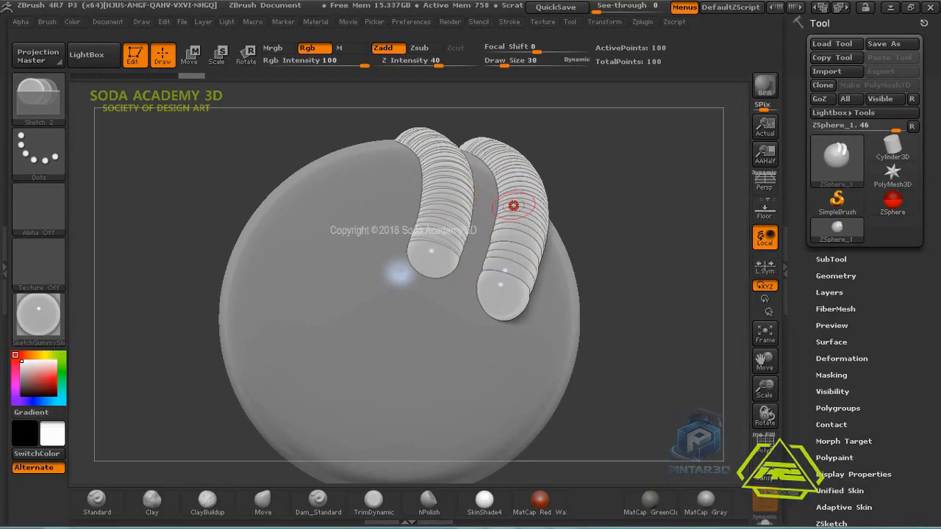
- Sketch a third stroke with the Sketch 3 brush alongside the other two and compare how far each protrudes
{"action": "left_click", "coordinate": [40, 100]}
{"action": "left_click", "coordinate": [350, 174]}
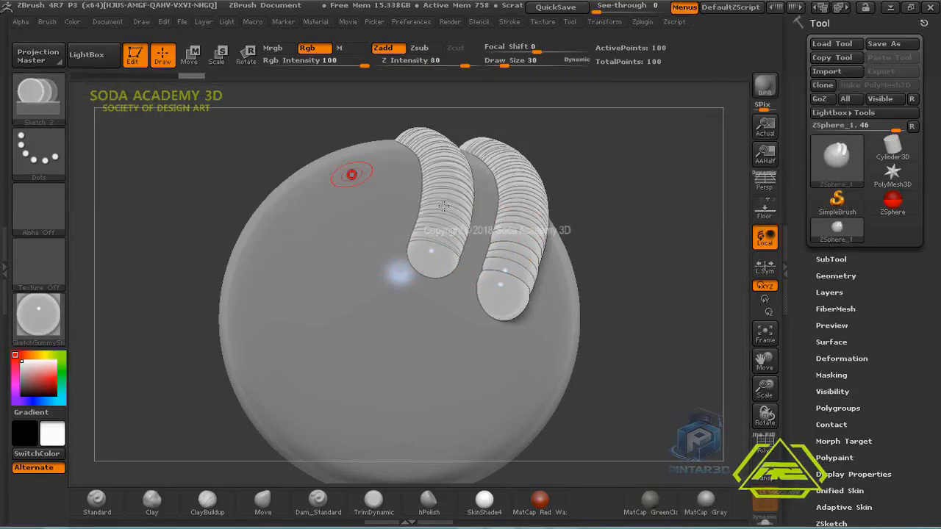
{"action": "mouse_move", "coordinate": [625, 343]}
{"action": "left_mouse_down"}
{"action": "mouse_move", "coordinate": [281, 342]}
{"action": "mouse_move", "coordinate": [456, 243]}
{"action": "mouse_move", "coordinate": [273, 336]}
{"action": "mouse_move", "coordinate": [581, 205]}
{"action": "left_mouse_up"}
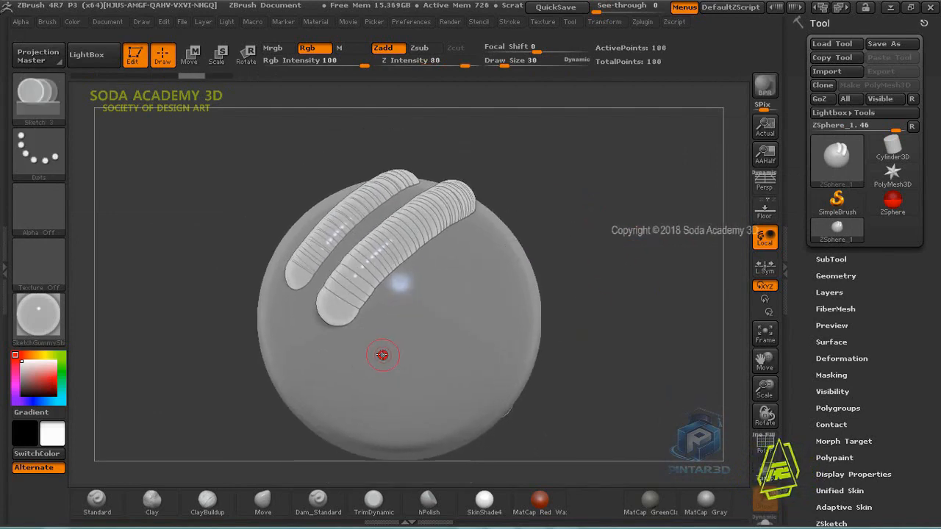
{"action": "mouse_move", "coordinate": [382, 353]}
{"action": "left_mouse_down"}
{"action": "mouse_move", "coordinate": [483, 247]}
{"action": "mouse_move", "coordinate": [613, 234]}
{"action": "left_mouse_up"}
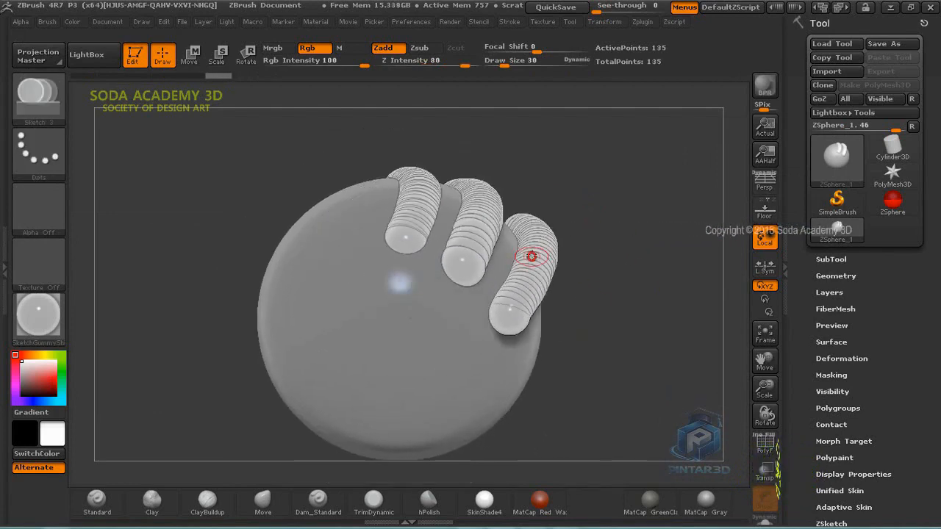
{"action": "left_click_drag", "start_coordinate": [609, 300], "coordinate": [551, 273]}
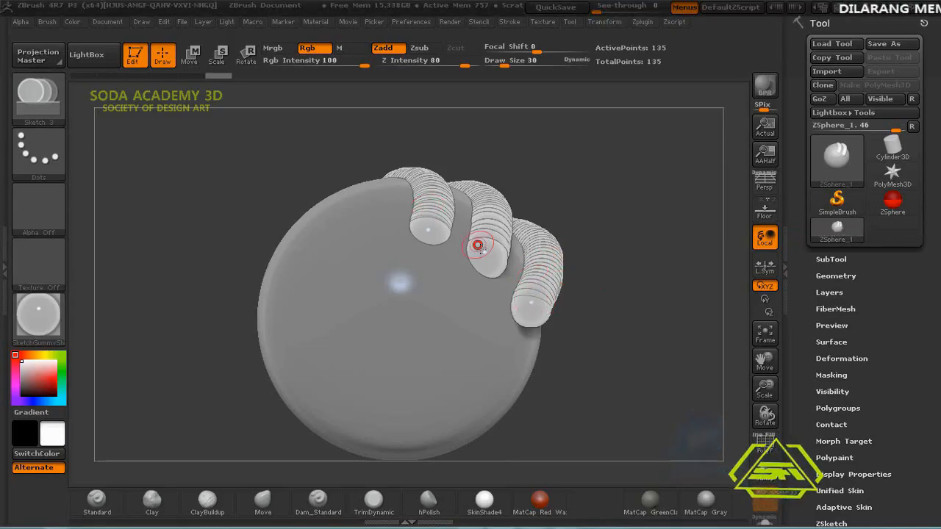
{"action": "left_click_drag", "start_coordinate": [624, 299], "coordinate": [506, 282]}
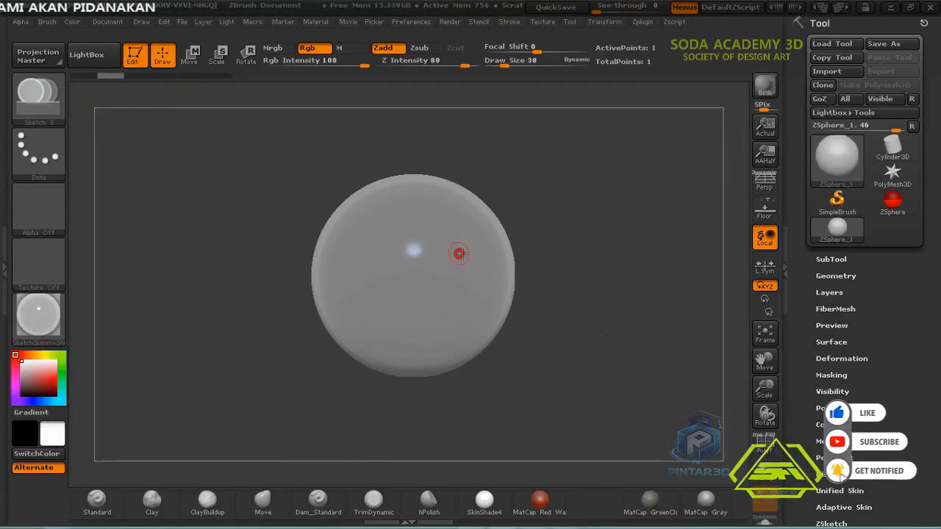
- Dock the Brush palette beside the canvas with its Depth settings expanded, and sketch a diagonal test stroke with the Sketch 3 brush
{"action": "left_click", "coordinate": [47, 21]}
{"action": "mouse_move", "coordinate": [45, 39]}
{"action": "left_mouse_down"}
{"action": "mouse_move", "coordinate": [413, 133]}
{"action": "mouse_move", "coordinate": [798, 151]}
{"action": "mouse_move", "coordinate": [799, 84]}
{"action": "left_mouse_up"}
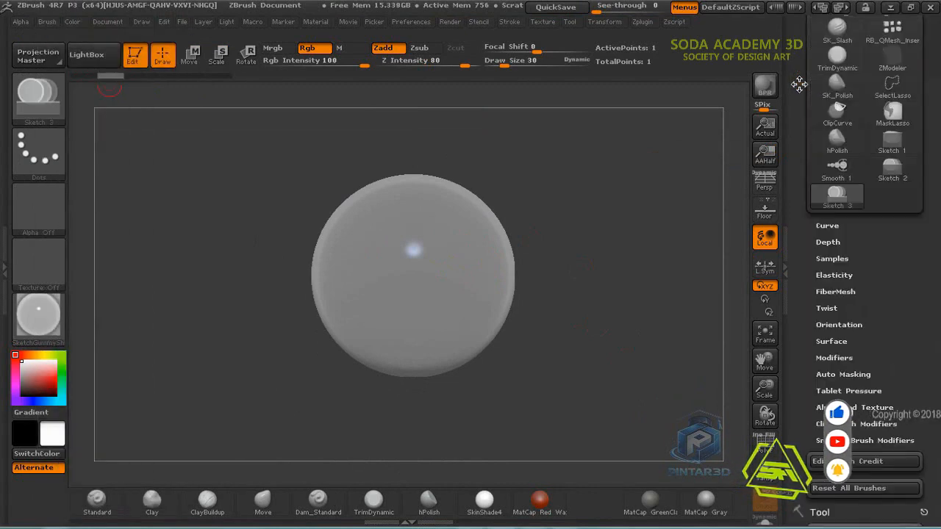
{"action": "left_click", "coordinate": [828, 243]}
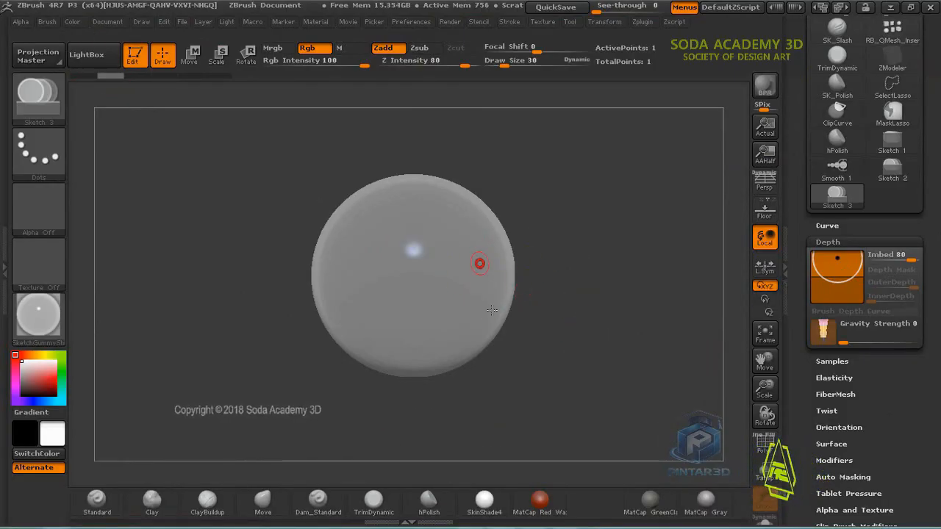
{"action": "left_click_drag", "start_coordinate": [389, 289], "coordinate": [450, 196]}
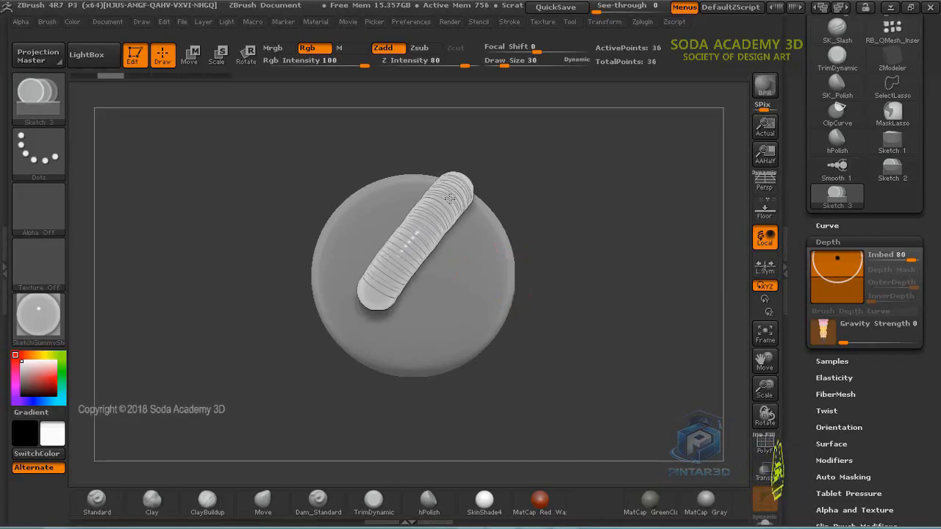
{"action": "mouse_move", "coordinate": [536, 252]}
{"action": "left_mouse_down"}
{"action": "mouse_move", "coordinate": [577, 259]}
{"action": "mouse_move", "coordinate": [621, 243]}
{"action": "mouse_move", "coordinate": [577, 285]}
{"action": "left_mouse_up"}
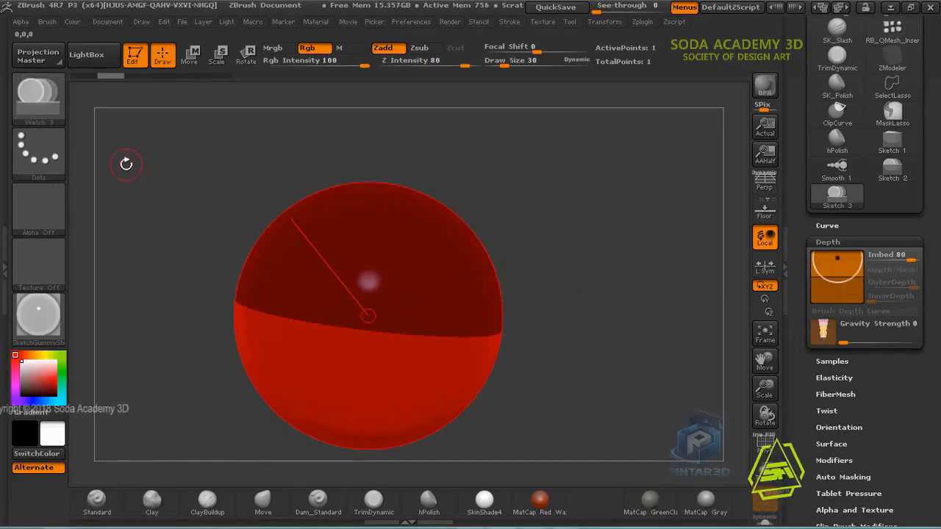
- Switch to the Sketch 1 brush and sketch a diagonal stroke on the bare sphere, inspecting its depth from the side
{"action": "key", "text": "b"}
{"action": "left_click", "coordinate": [163, 173]}
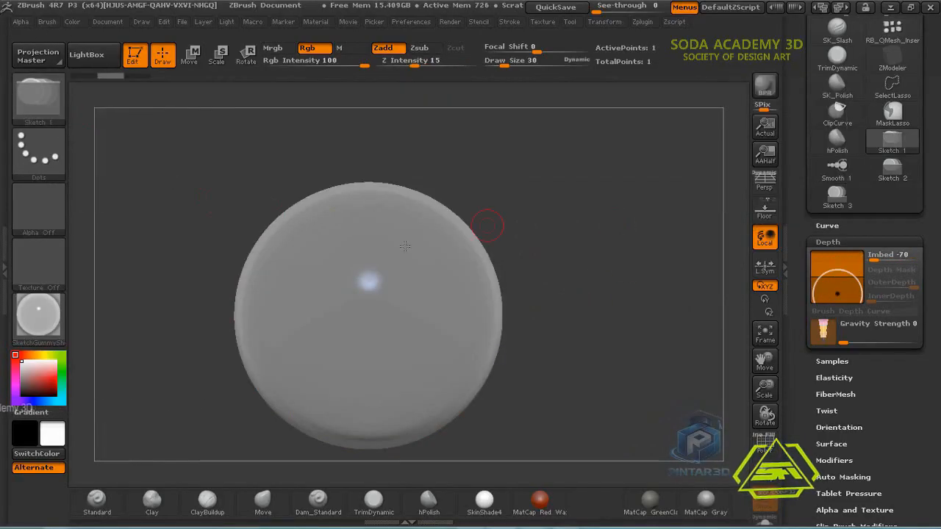
{"action": "left_click_drag", "start_coordinate": [331, 336], "coordinate": [430, 192]}
{"action": "mouse_move", "coordinate": [509, 237]}
{"action": "right_mouse_down"}
{"action": "mouse_move", "coordinate": [575, 239]}
{"action": "mouse_move", "coordinate": [550, 208]}
{"action": "right_mouse_up"}
{"action": "mouse_move", "coordinate": [549, 208]}
{"action": "right_mouse_down", "text": "ctrl"}
{"action": "mouse_move", "coordinate": [575, 251]}
{"action": "mouse_move", "coordinate": [573, 225]}
{"action": "right_mouse_up", "text": "ctrl"}
{"action": "mouse_move", "coordinate": [588, 281]}
{"action": "right_mouse_down"}
{"action": "mouse_move", "coordinate": [590, 298]}
{"action": "mouse_move", "coordinate": [576, 300]}
{"action": "right_mouse_up"}
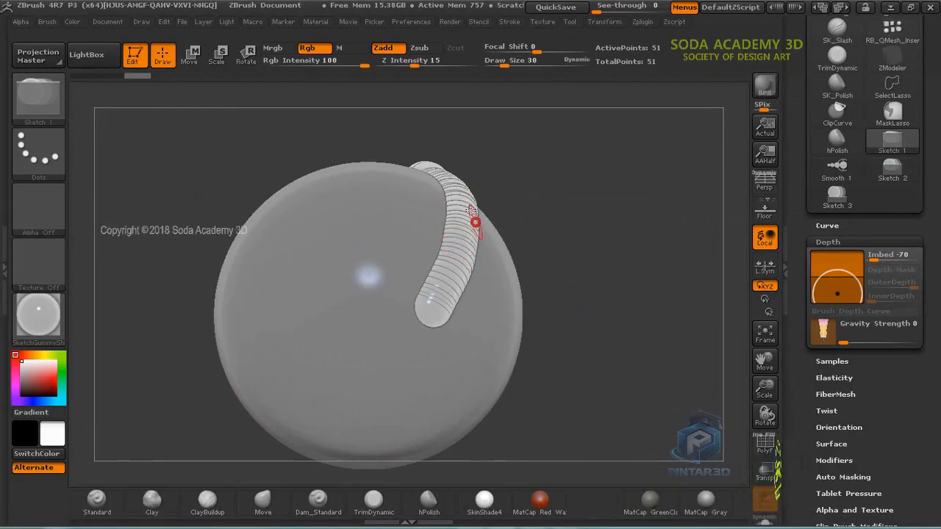
{"action": "mouse_move", "coordinate": [584, 269]}
{"action": "right_mouse_down"}
{"action": "mouse_move", "coordinate": [560, 260]}
{"action": "mouse_move", "coordinate": [594, 271]}
{"action": "mouse_move", "coordinate": [489, 208]}
{"action": "right_mouse_up"}
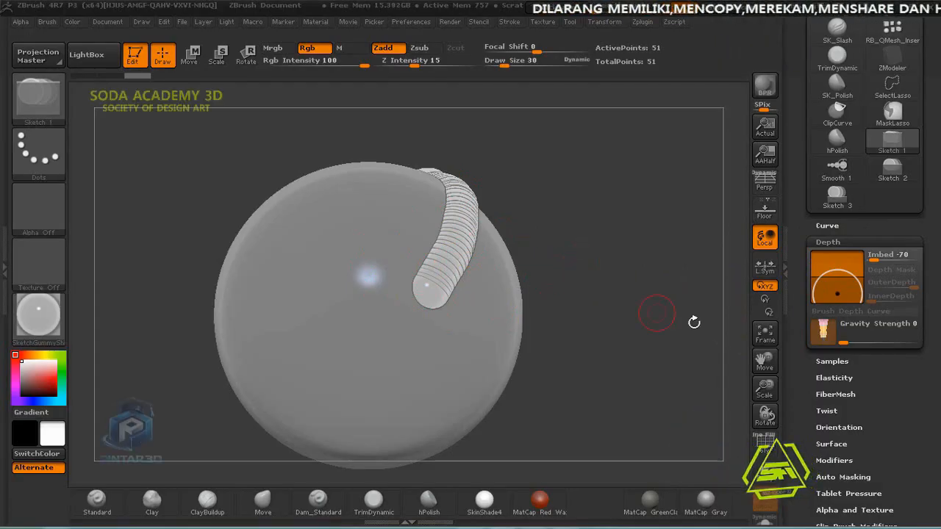
- Set the Sketch 1 brush's Imbed to 0 and sketch a comparison stroke beside the first, undoing earlier tries
{"action": "mouse_move", "coordinate": [874, 256]}
{"action": "left_mouse_down"}
{"action": "mouse_move", "coordinate": [908, 255]}
{"action": "mouse_move", "coordinate": [892, 258]}
{"action": "left_mouse_up"}
{"action": "key", "text": "ctrl+z"}
{"action": "key", "text": "ctrl+z"}
{"action": "key", "text": "ctrl+z"}
{"action": "key", "text": "ctrl+z"}
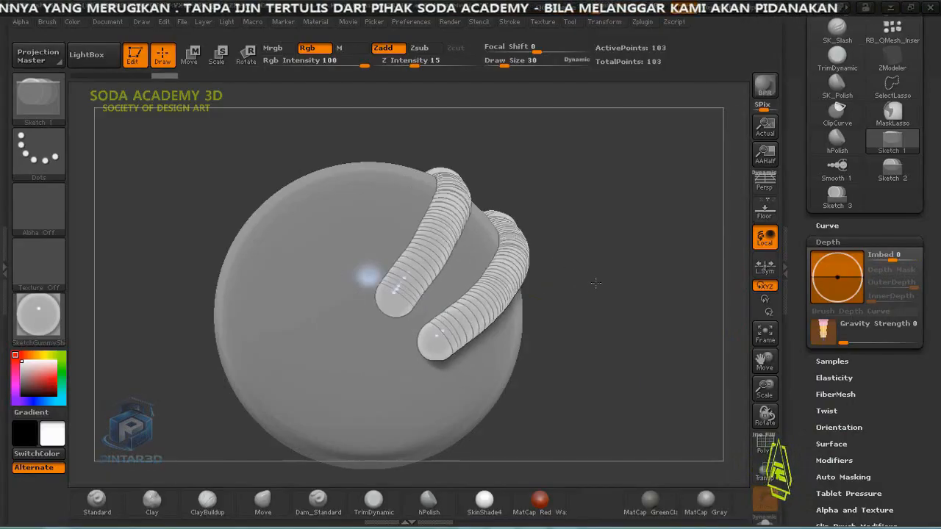
{"action": "left_click_drag", "start_coordinate": [595, 283], "coordinate": [615, 283]}
{"action": "mouse_move", "coordinate": [559, 257]}
{"action": "left_mouse_down"}
{"action": "mouse_move", "coordinate": [617, 267]}
{"action": "mouse_move", "coordinate": [610, 309]}
{"action": "left_mouse_up"}
- Set the Sketch 1 brush's Imbed to -54 and sketch a third comparison stroke on the sphere
{"action": "left_click_drag", "start_coordinate": [832, 276], "coordinate": [832, 289]}
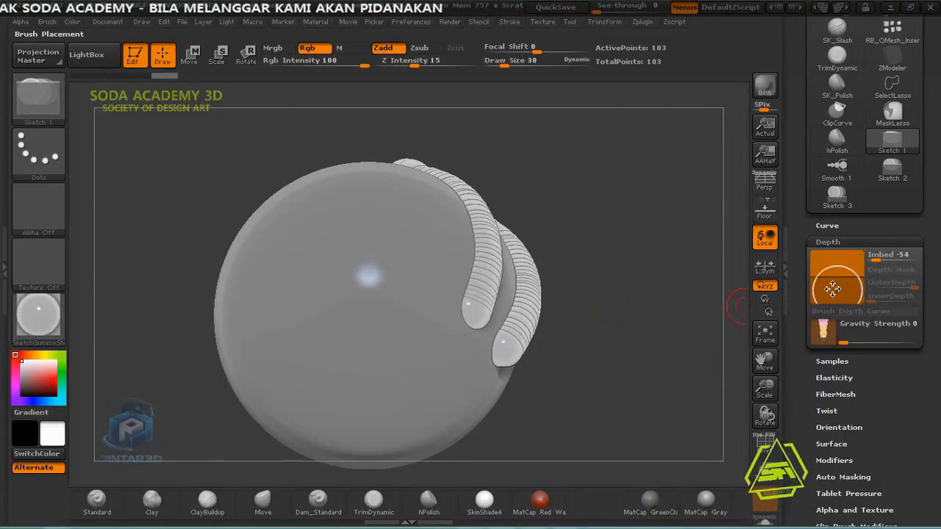
{"action": "mouse_move", "coordinate": [672, 294]}
{"action": "left_mouse_down"}
{"action": "mouse_move", "coordinate": [571, 218]}
{"action": "mouse_move", "coordinate": [571, 243]}
{"action": "left_mouse_up"}
{"action": "mouse_move", "coordinate": [287, 301]}
{"action": "left_mouse_down"}
{"action": "mouse_move", "coordinate": [515, 286]}
{"action": "mouse_move", "coordinate": [640, 307]}
{"action": "left_mouse_up"}
- Set the Sketch 1 brush's Imbed to 11 and sketch a fourth comparison stroke on the sphere
{"action": "left_click_drag", "start_coordinate": [876, 261], "coordinate": [897, 261]}
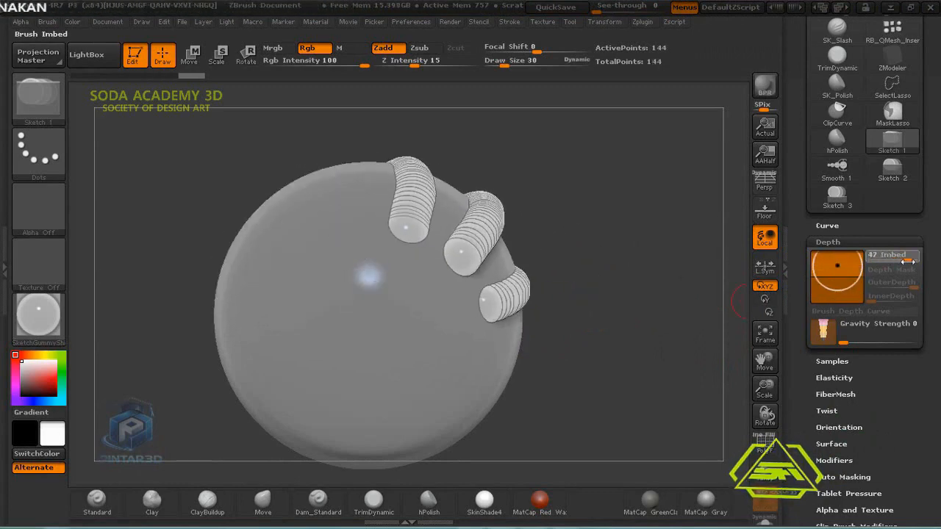
{"action": "mouse_move", "coordinate": [630, 280]}
{"action": "left_mouse_down"}
{"action": "mouse_move", "coordinate": [605, 327]}
{"action": "mouse_move", "coordinate": [615, 371]}
{"action": "left_mouse_up"}
{"action": "mouse_move", "coordinate": [346, 321]}
{"action": "left_mouse_down"}
{"action": "mouse_move", "coordinate": [314, 167]}
{"action": "mouse_move", "coordinate": [298, 152]}
{"action": "left_mouse_up"}
{"action": "mouse_move", "coordinate": [654, 250]}
{"action": "left_mouse_down"}
{"action": "mouse_move", "coordinate": [600, 211]}
{"action": "mouse_move", "coordinate": [602, 233]}
{"action": "left_mouse_up"}
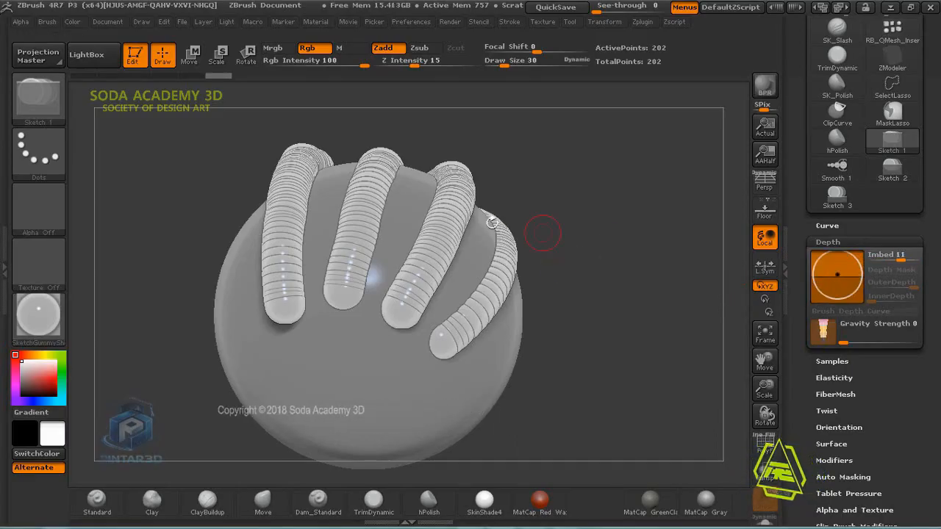
- Step back through the undo history to the bare sphere, removing all four comparison strokes
{"action": "key", "text": "ctrl+z"}
{"action": "key", "text": "ctrl+z"}
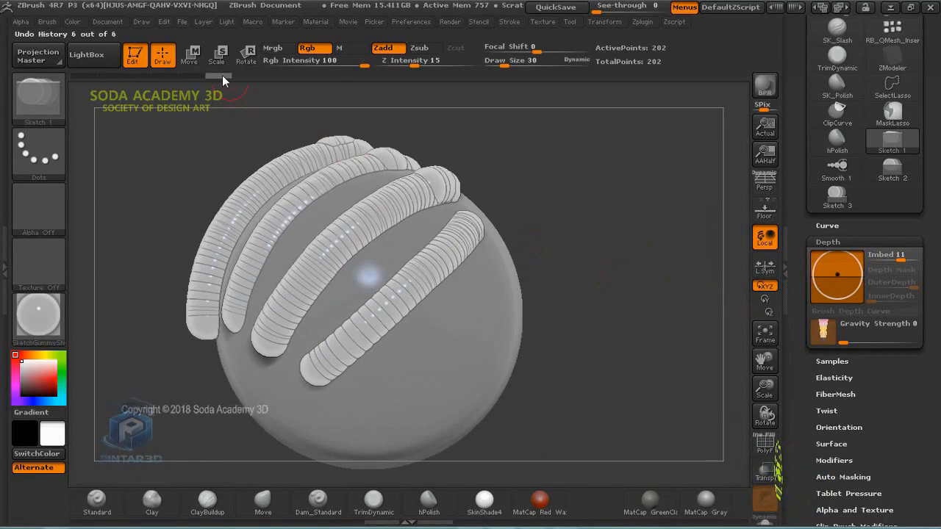
{"action": "left_click_drag", "start_coordinate": [158, 70], "coordinate": [119, 68]}
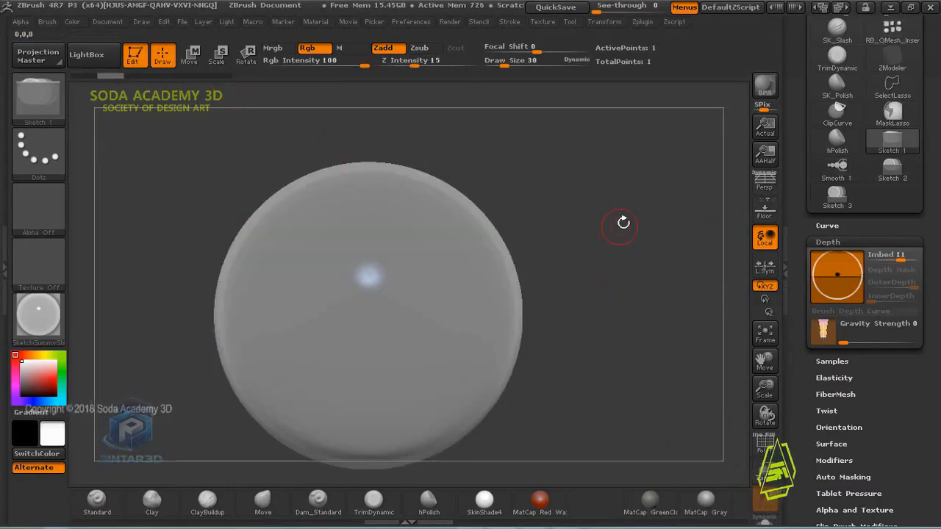
- Set the Sketch 1 brush's Imbed to -63 and sketch two adjacent diagonal strokes on the sphere
{"action": "key", "text": "shift"}
{"action": "left_click_drag", "start_coordinate": [605, 260], "coordinate": [654, 258], "text": "alt"}
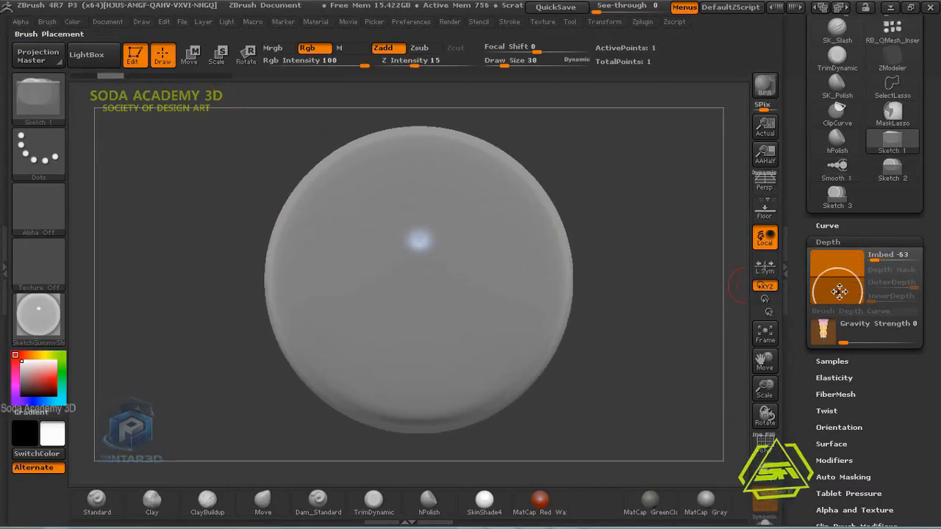
{"action": "mouse_move", "coordinate": [360, 315]}
{"action": "left_mouse_down"}
{"action": "mouse_move", "coordinate": [425, 247]}
{"action": "mouse_move", "coordinate": [437, 190]}
{"action": "left_mouse_up"}
{"action": "mouse_move", "coordinate": [617, 221]}
{"action": "left_mouse_down"}
{"action": "mouse_move", "coordinate": [669, 220]}
{"action": "mouse_move", "coordinate": [617, 221]}
{"action": "left_mouse_up"}
{"action": "left_click_drag", "start_coordinate": [324, 371], "coordinate": [406, 265]}
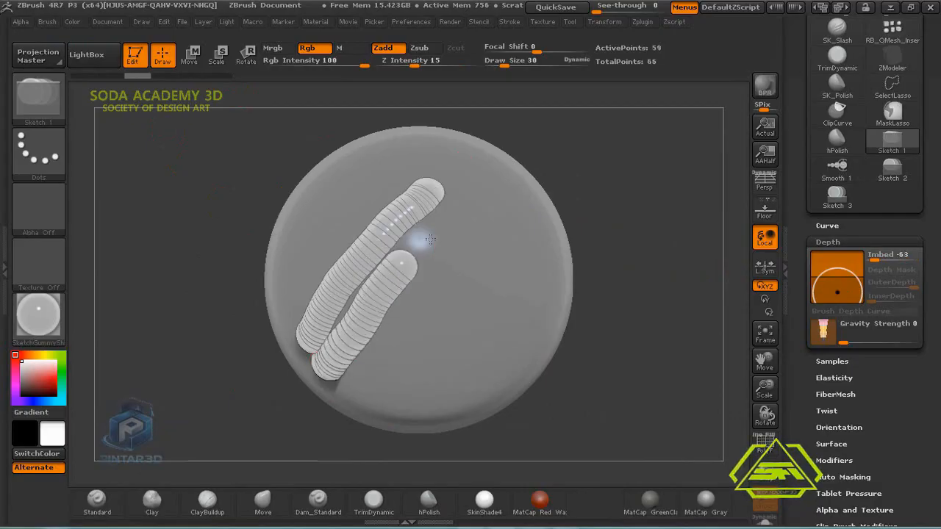
{"action": "left_click_drag", "start_coordinate": [647, 308], "coordinate": [694, 302]}
- Sketch strokes with the Sketch 2 brush before and after setting its Imbed to -47
{"action": "left_click", "coordinate": [892, 167]}
{"action": "mouse_move", "coordinate": [647, 331]}
{"action": "left_mouse_down"}
{"action": "mouse_move", "coordinate": [625, 345]}
{"action": "mouse_move", "coordinate": [350, 352]}
{"action": "mouse_move", "coordinate": [549, 242]}
{"action": "mouse_move", "coordinate": [661, 243]}
{"action": "left_mouse_up"}
{"action": "left_click_drag", "start_coordinate": [893, 259], "coordinate": [876, 259]}
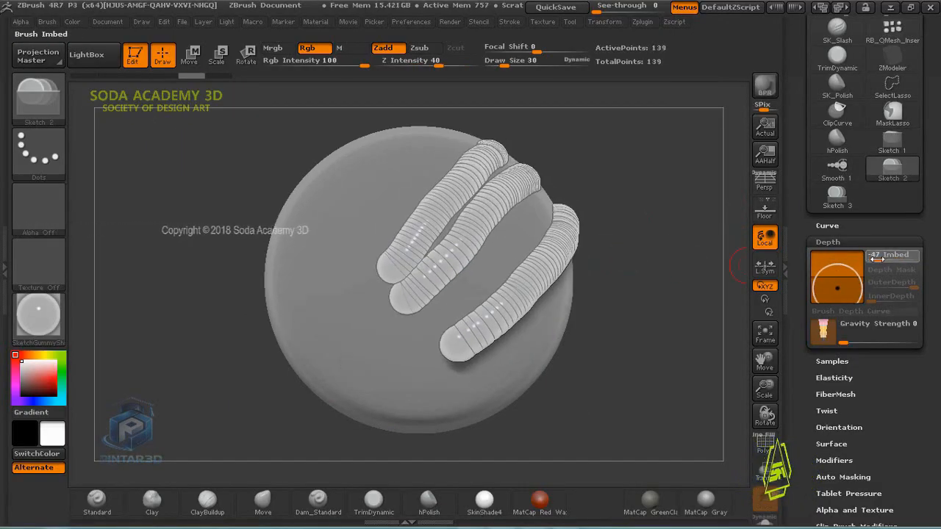
{"action": "mouse_move", "coordinate": [676, 313]}
{"action": "left_mouse_down"}
{"action": "mouse_move", "coordinate": [396, 317]}
{"action": "mouse_move", "coordinate": [558, 243]}
{"action": "mouse_move", "coordinate": [620, 289]}
{"action": "mouse_move", "coordinate": [662, 294]}
{"action": "mouse_move", "coordinate": [472, 287]}
{"action": "left_mouse_up"}
- Sketch strokes with the Sketch 3 brush before and after setting its Imbed to 40
{"action": "left_click", "coordinate": [836, 195]}
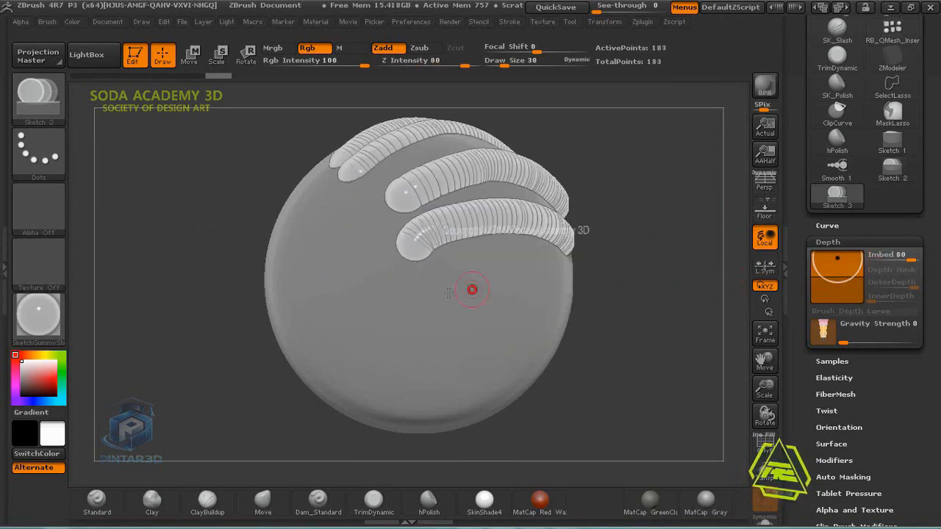
{"action": "left_click_drag", "start_coordinate": [418, 324], "coordinate": [584, 273]}
{"action": "left_click_drag", "start_coordinate": [662, 242], "coordinate": [515, 224]}
{"action": "left_click", "coordinate": [837, 268]}
{"action": "left_click_drag", "start_coordinate": [661, 294], "coordinate": [477, 280]}
{"action": "left_click_drag", "start_coordinate": [405, 129], "coordinate": [400, 338]}
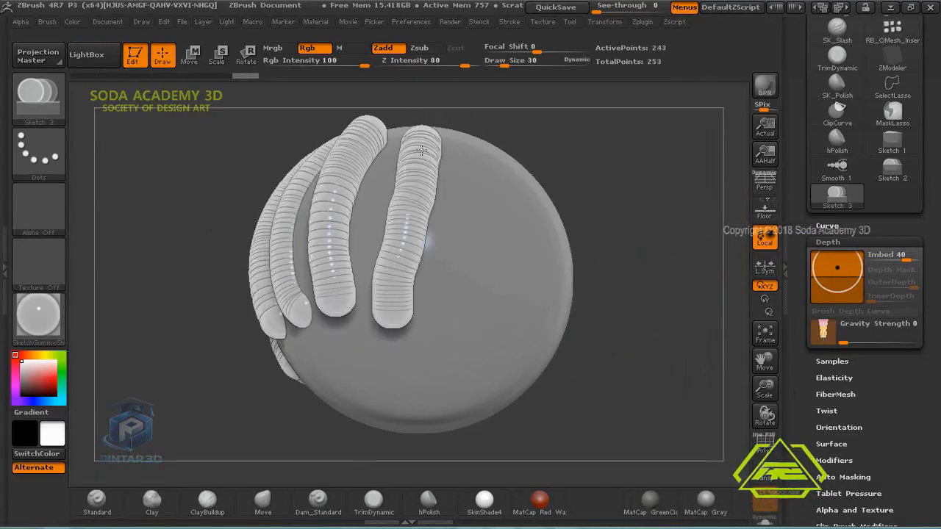
{"action": "mouse_move", "coordinate": [647, 308]}
{"action": "left_mouse_down"}
{"action": "mouse_move", "coordinate": [559, 294]}
{"action": "mouse_move", "coordinate": [618, 230]}
{"action": "mouse_move", "coordinate": [653, 252]}
{"action": "mouse_move", "coordinate": [644, 238]}
{"action": "mouse_move", "coordinate": [551, 211]}
{"action": "left_mouse_up"}
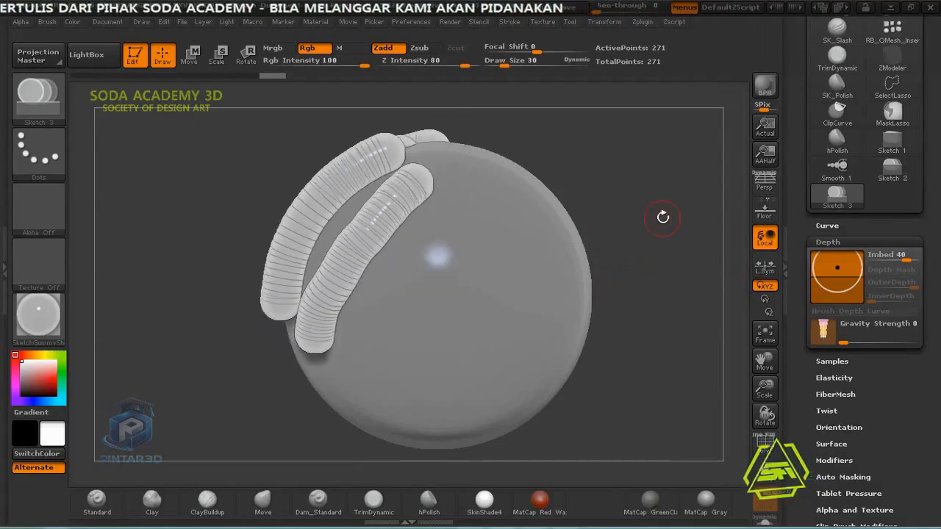
- Compare the Imbed settings of the Sketch 3 and Sketch 2 brushes, finishing with the Sketch 1 brush selected
{"action": "left_click", "coordinate": [889, 141]}
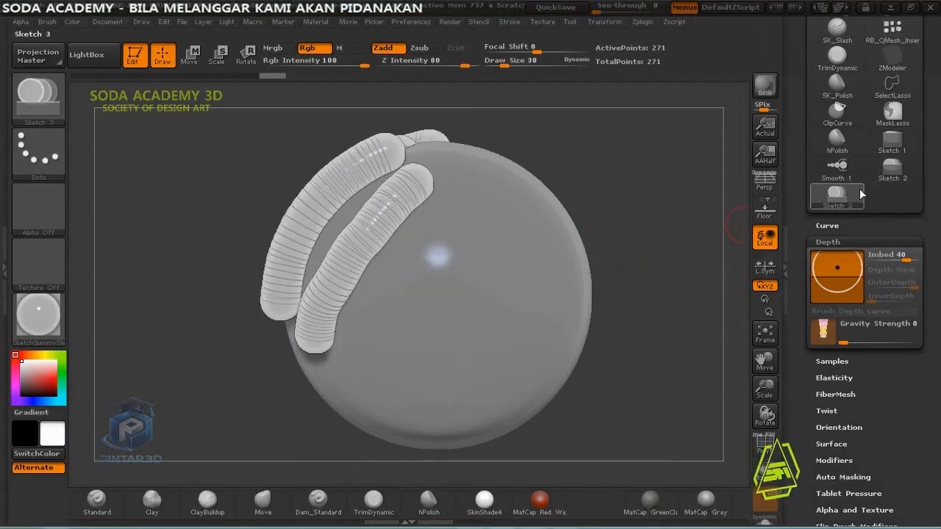
{"action": "left_click", "coordinate": [885, 168]}
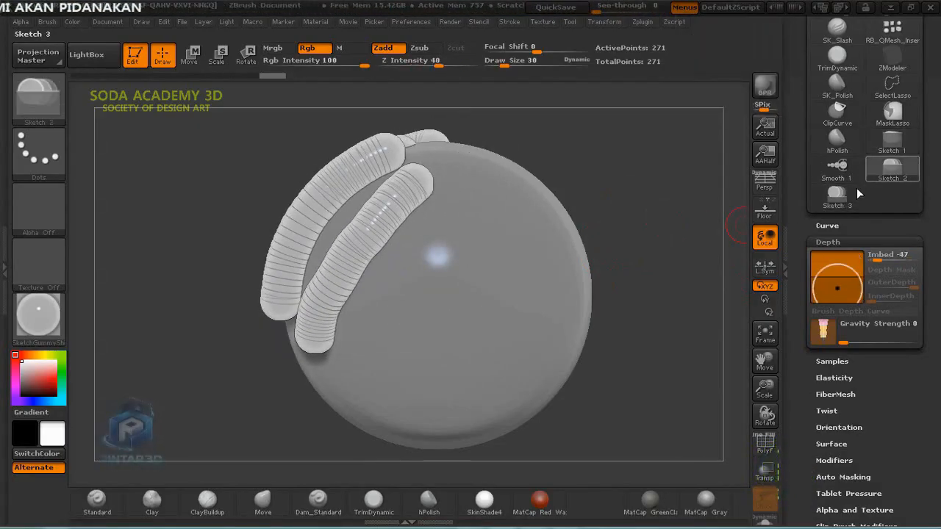
{"action": "left_click", "coordinate": [890, 141]}
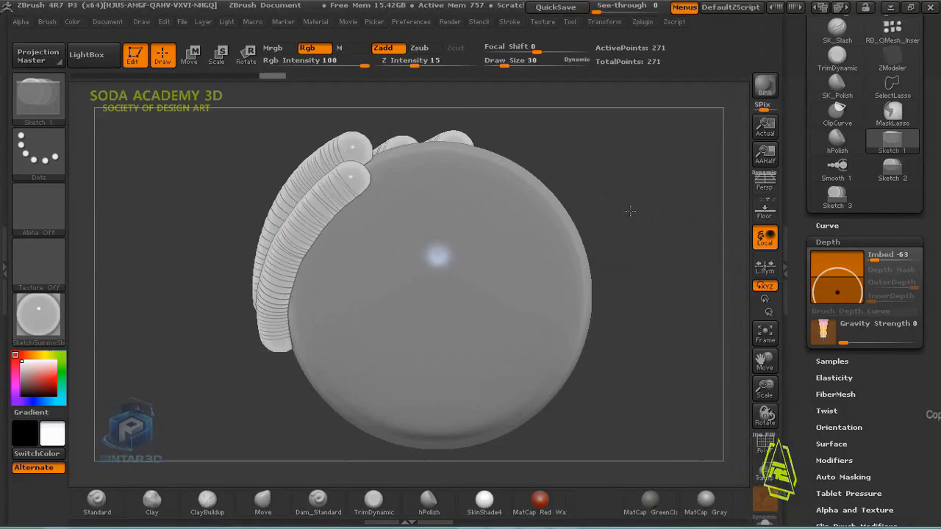
- Step back in the undo history to the state with only the two Sketch 1 strokes and frame the mesh
{"action": "left_click_drag", "start_coordinate": [272, 76], "coordinate": [162, 77]}
{"action": "left_click_drag", "start_coordinate": [609, 236], "coordinate": [636, 311], "text": "shift"}
{"action": "right_click_drag", "start_coordinate": [637, 310], "coordinate": [618, 295], "text": "ctrl"}
{"action": "left_click", "coordinate": [764, 333]}
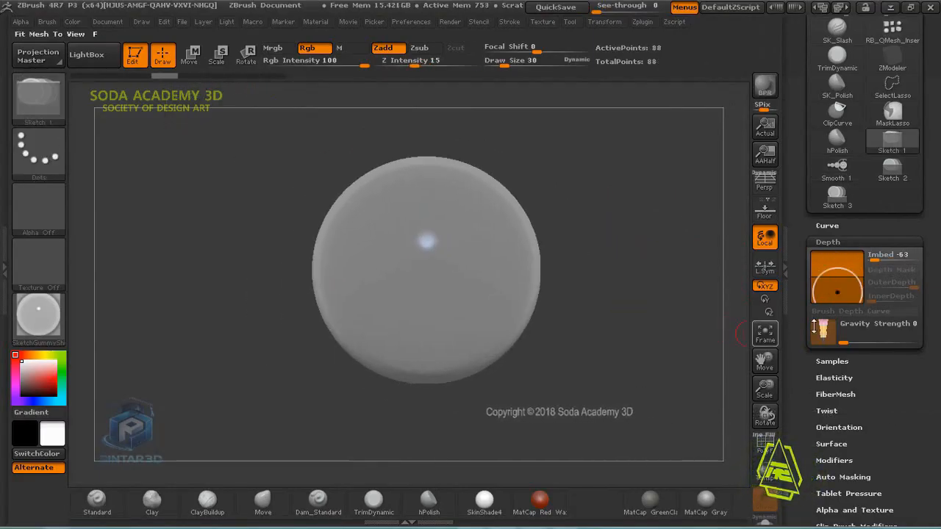